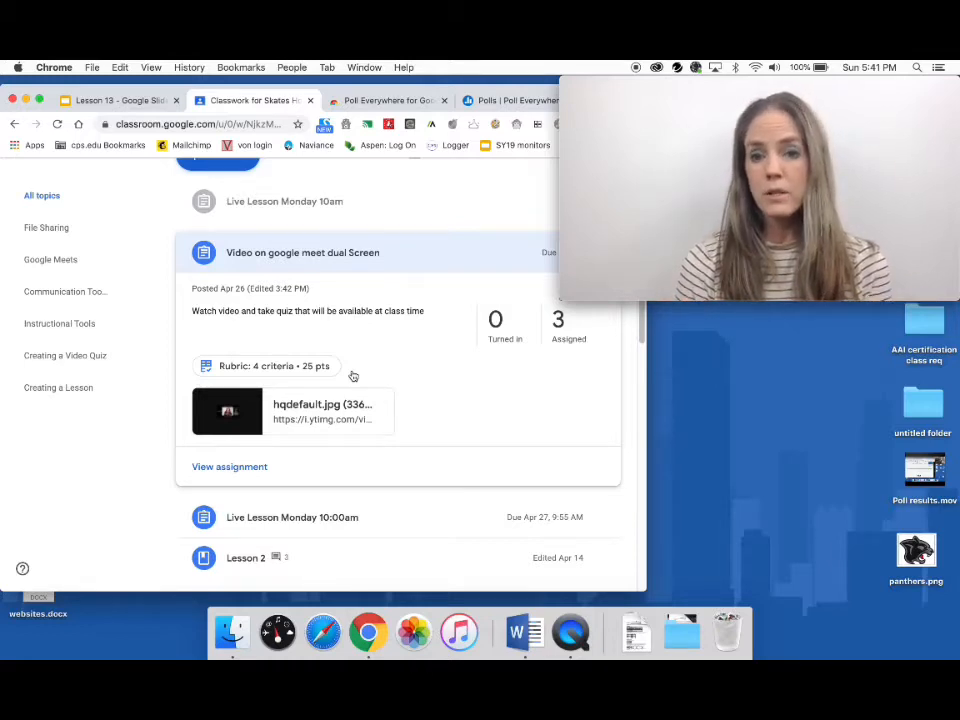
# Examine the criteria, levels and point values in the rubric attached to the "Video on google meet dual Screen" assignment.
pyautogui.click(261, 367)
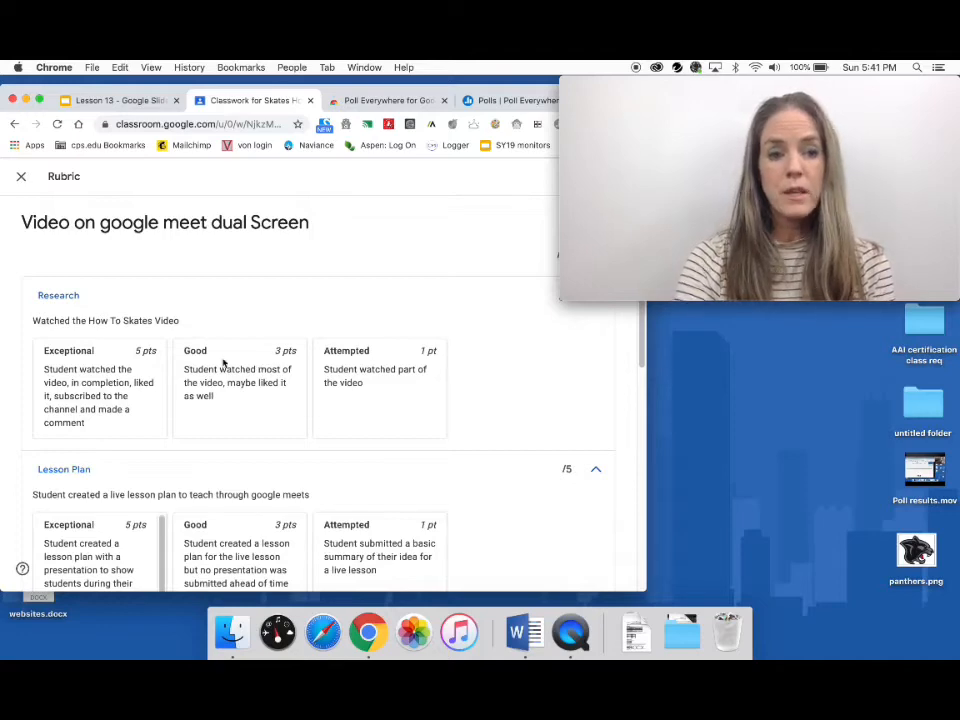
pyautogui.scroll(-2, 212, 396)
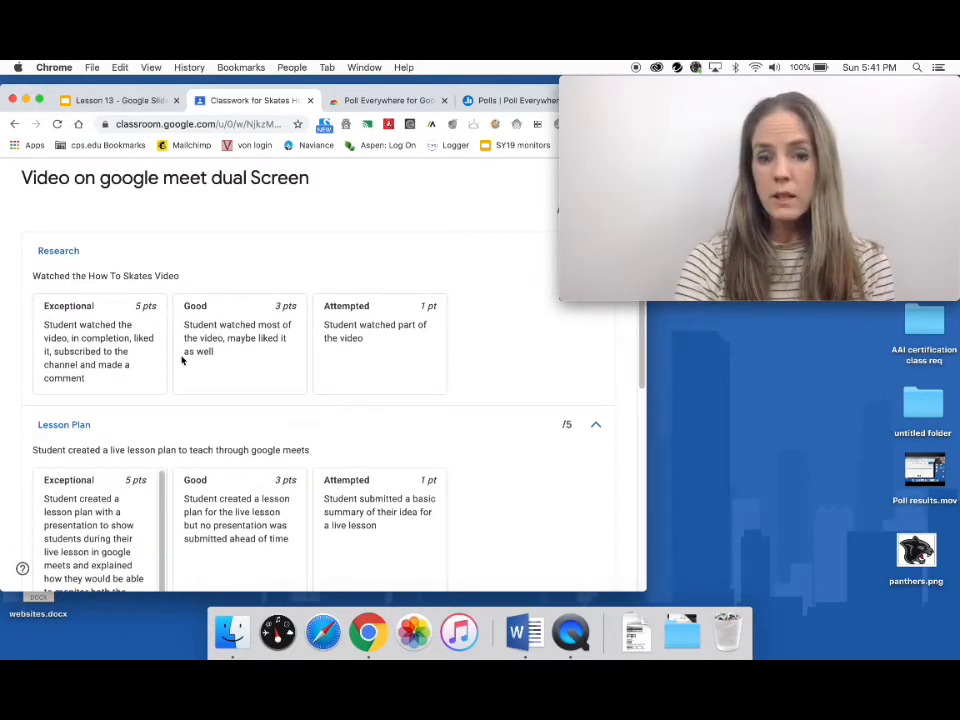
pyautogui.scroll(-2, 141, 340)
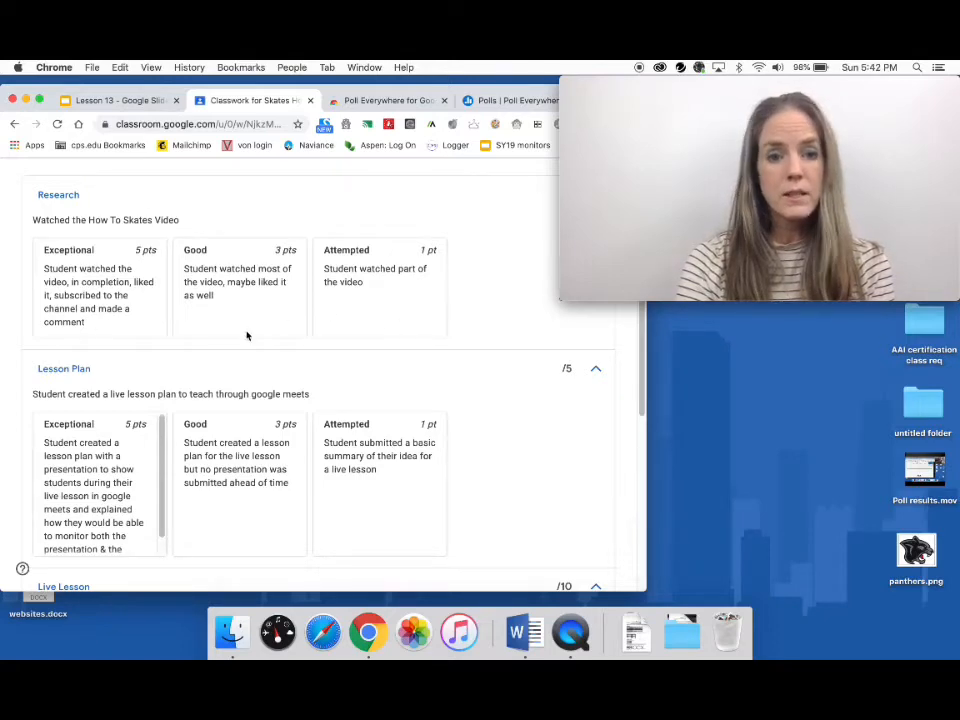
pyautogui.scroll(-10, 244, 335)
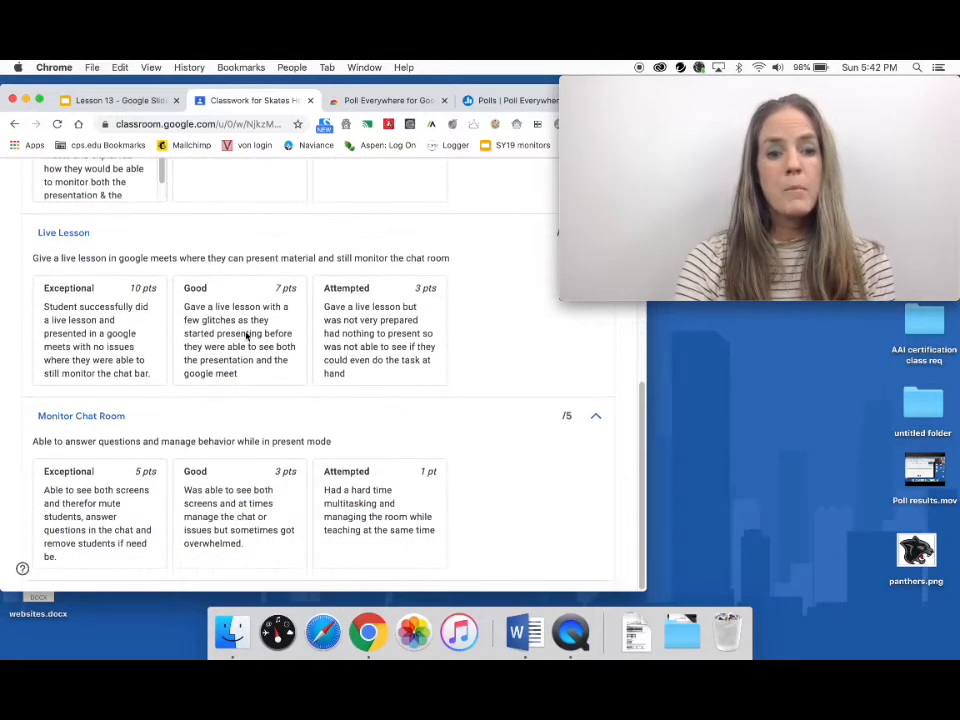
pyautogui.scroll(9, 246, 336)
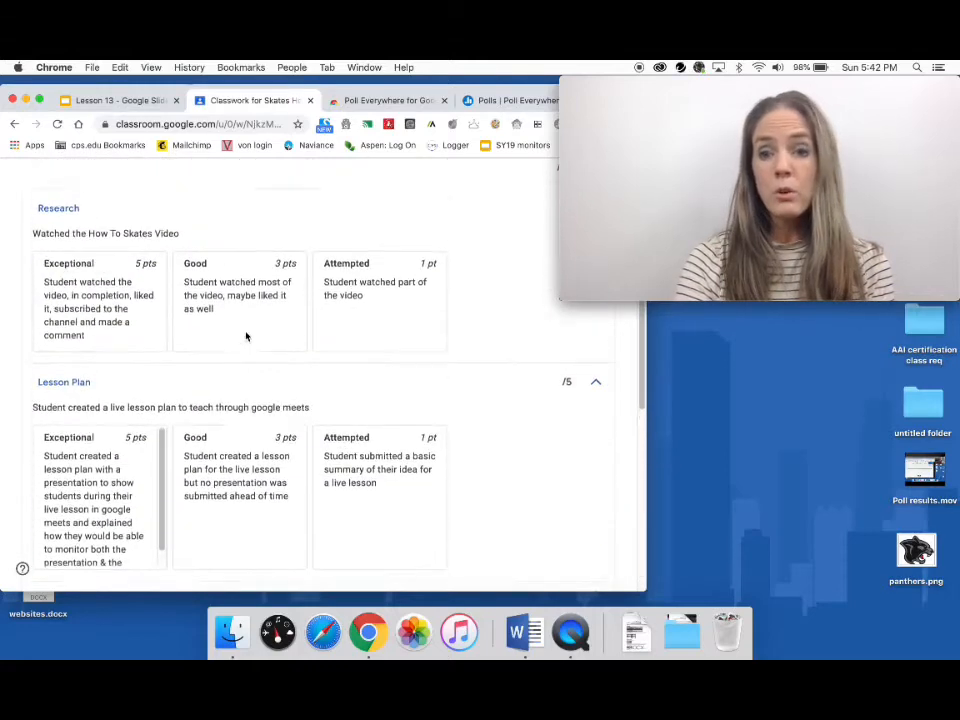
pyautogui.scroll(3, 246, 336)
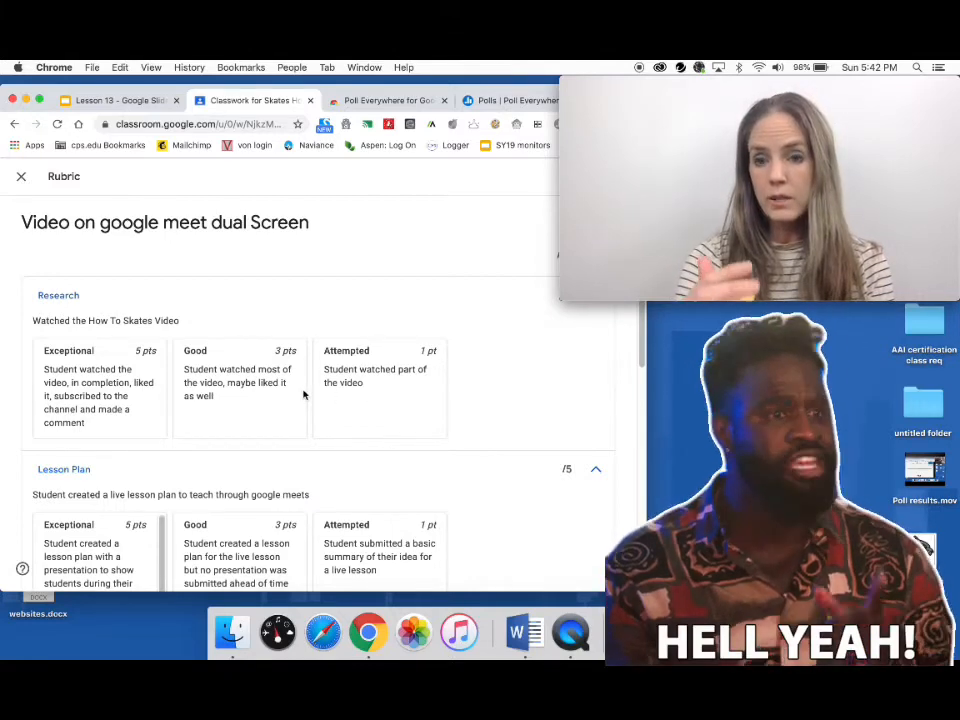
pyautogui.scroll(-2, 303, 394)
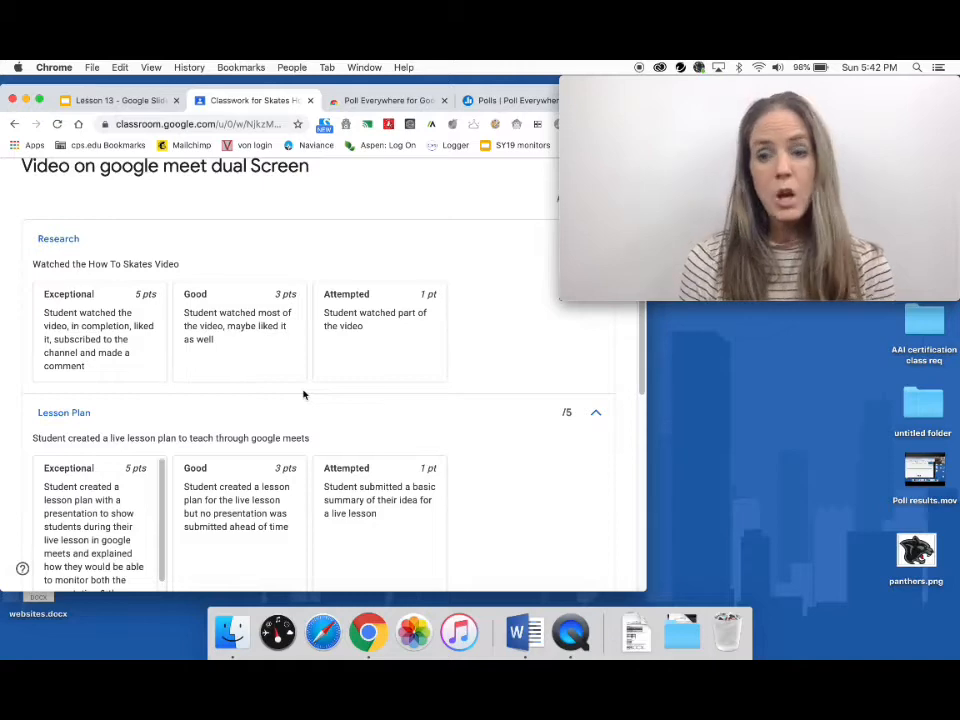
pyautogui.scroll(2, 303, 394)
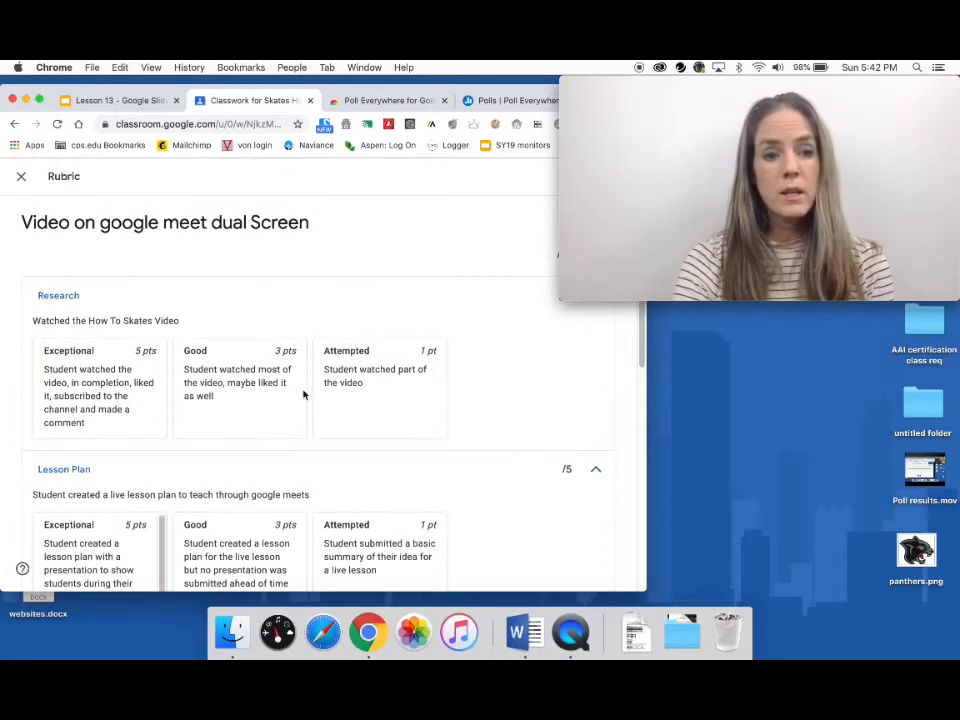
pyautogui.click(21, 177)
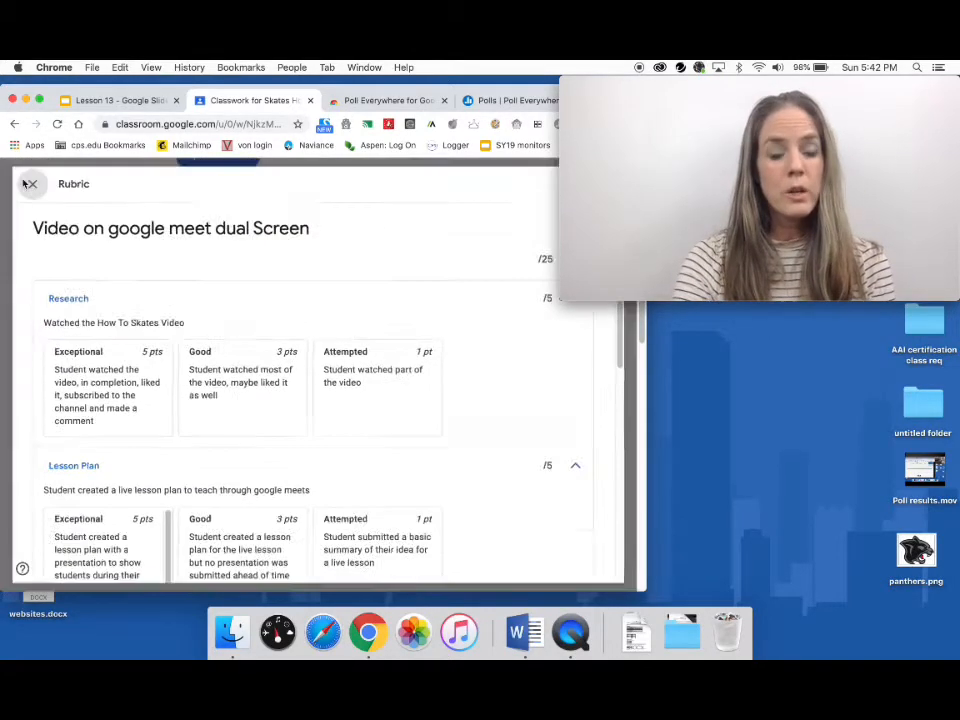
# Edit the "Live Lesson Monday 10:00am" assignment and start creating a new rubric for it.
pyautogui.scroll(-5, 277, 340)
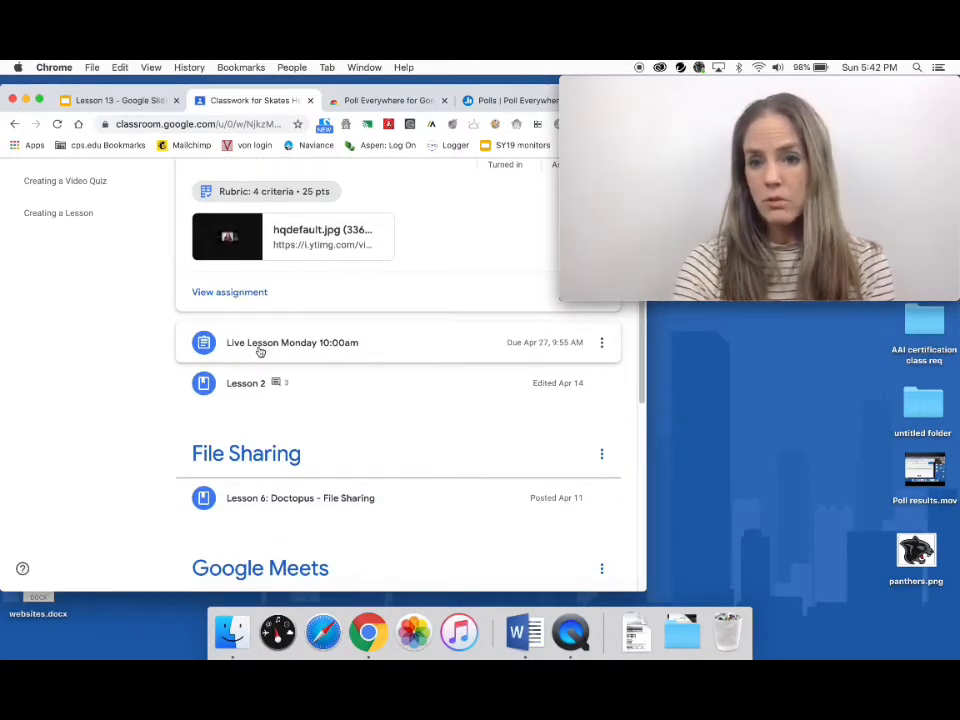
pyautogui.click(259, 348)
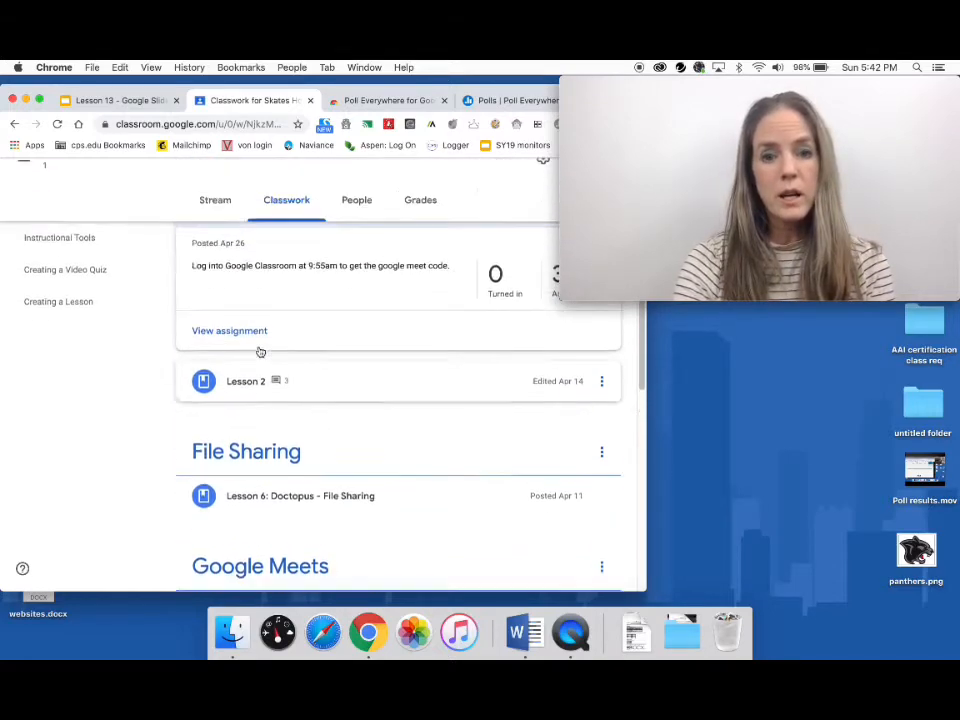
pyautogui.scroll(3, 258, 350)
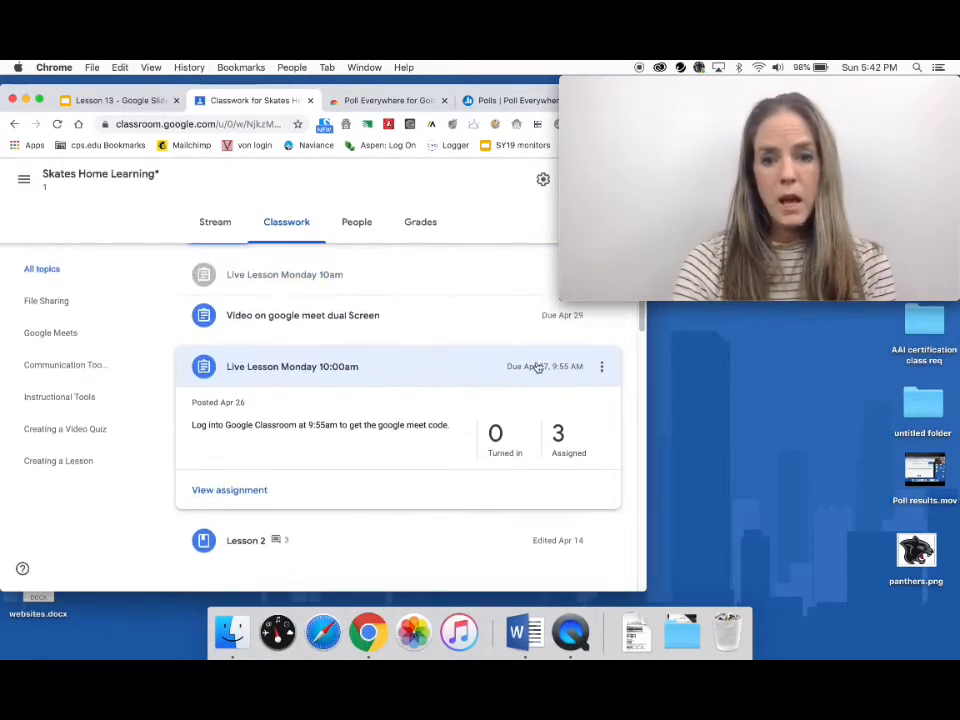
pyautogui.click(601, 368)
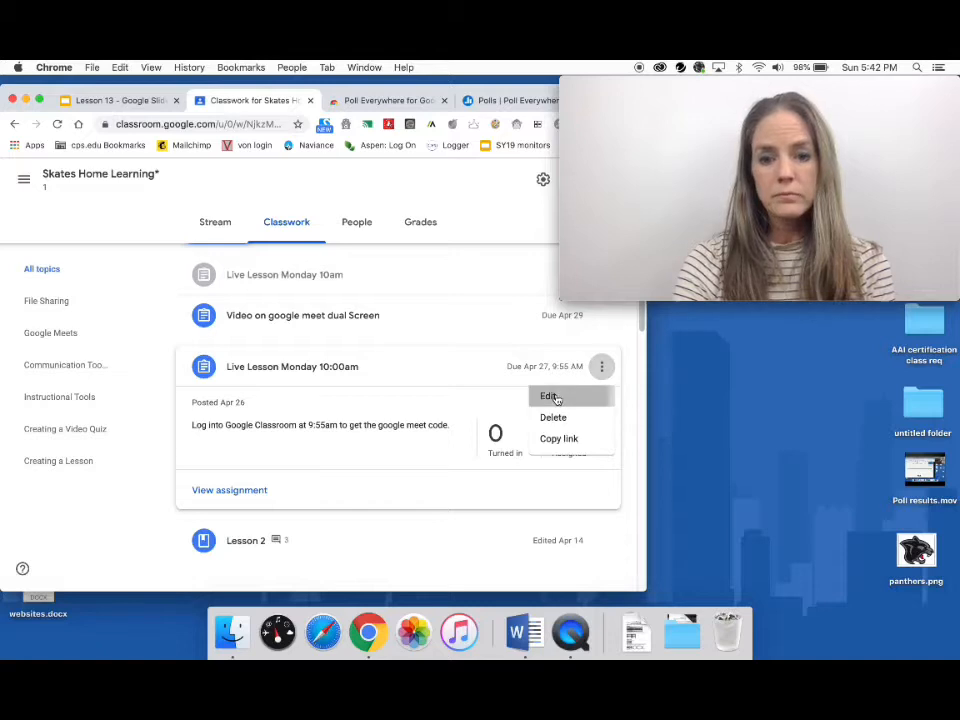
pyautogui.click(553, 398)
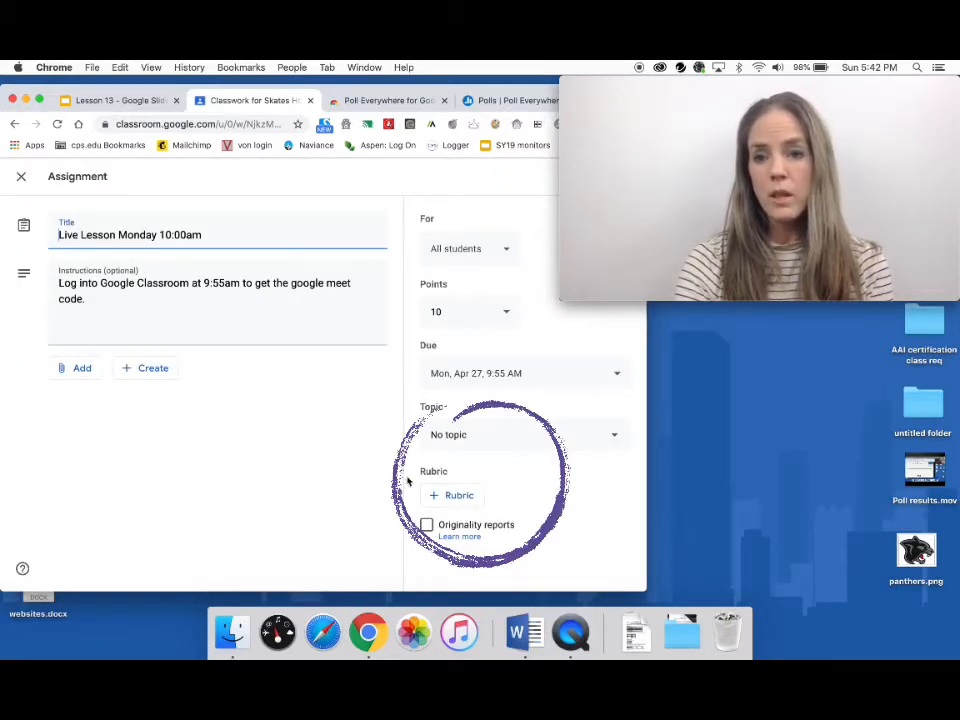
pyautogui.click(451, 497)
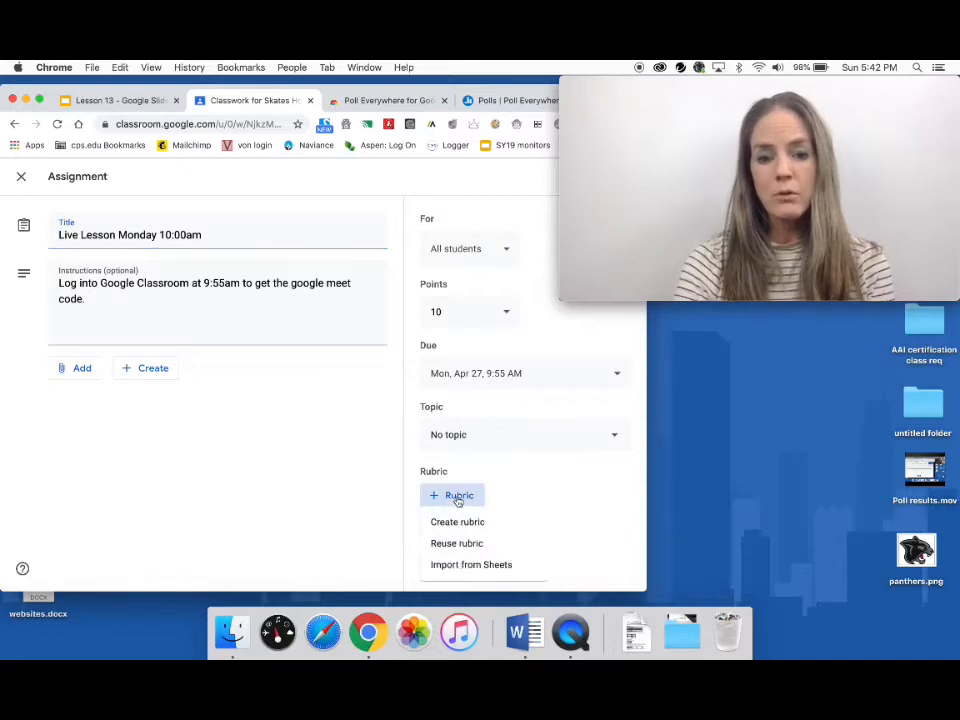
pyautogui.click(457, 522)
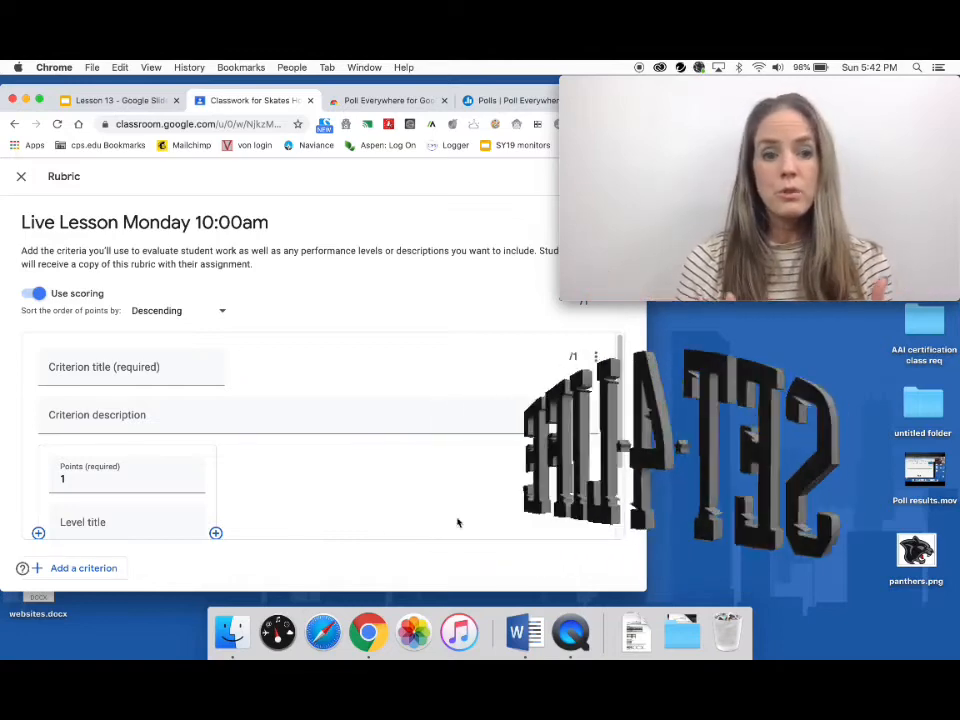
# Title the first rubric criterion "Participation" and describe it as "must ask question or comment or give an opinion".
pyautogui.scroll(-1, 240, 395)
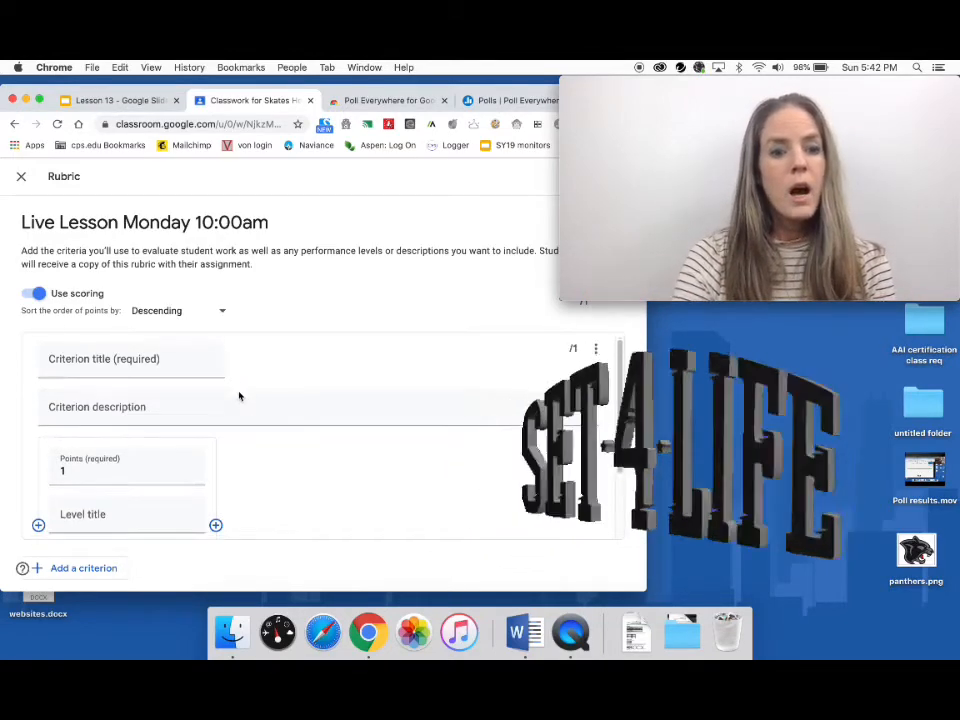
pyautogui.scroll(1, 171, 369)
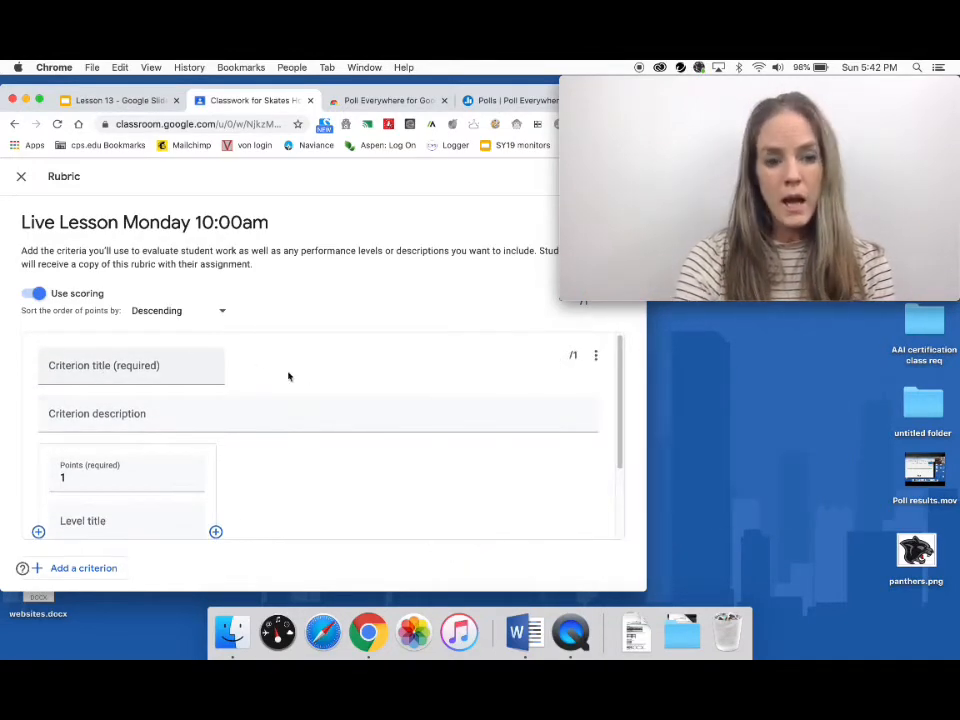
pyautogui.scroll(-3, 290, 380)
pyautogui.scroll(3, 308, 381)
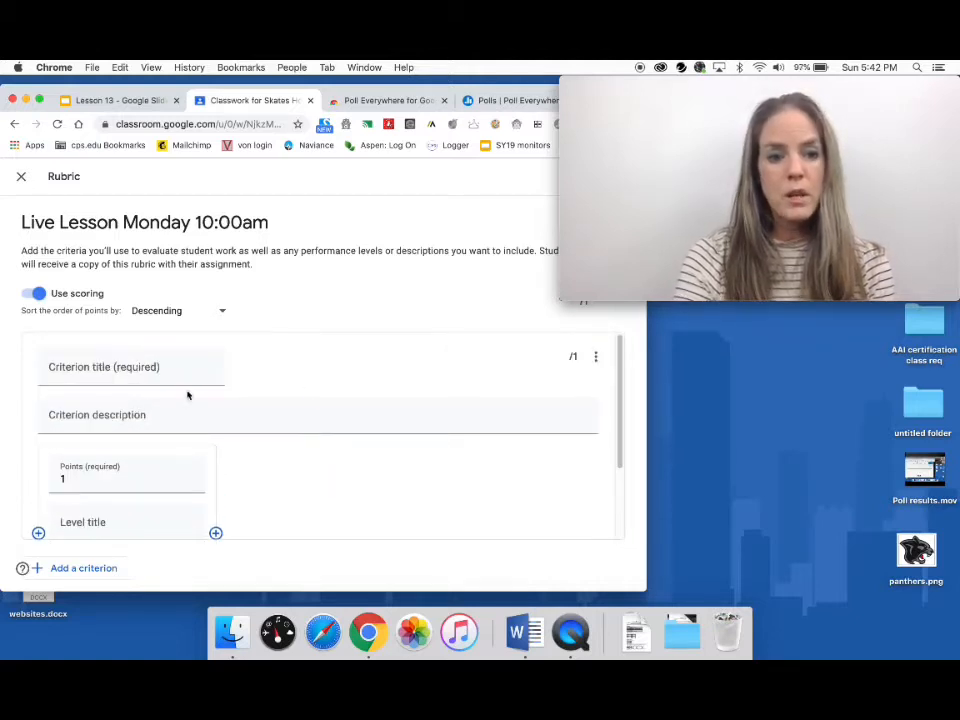
pyautogui.click(113, 369)
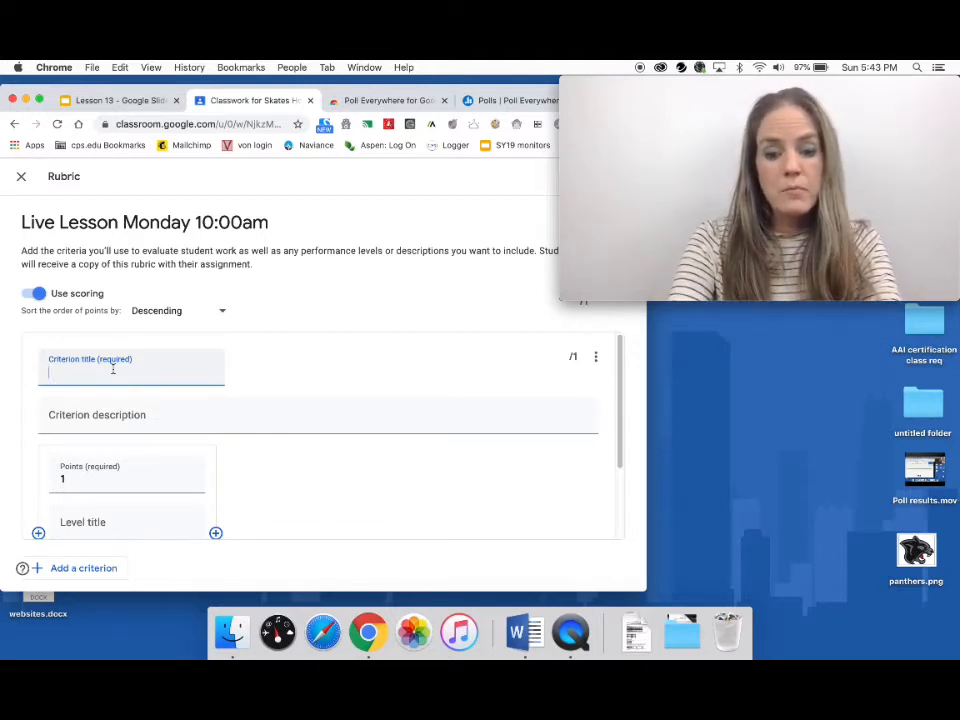
pyautogui.write('Participation')
pyautogui.click(84, 420)
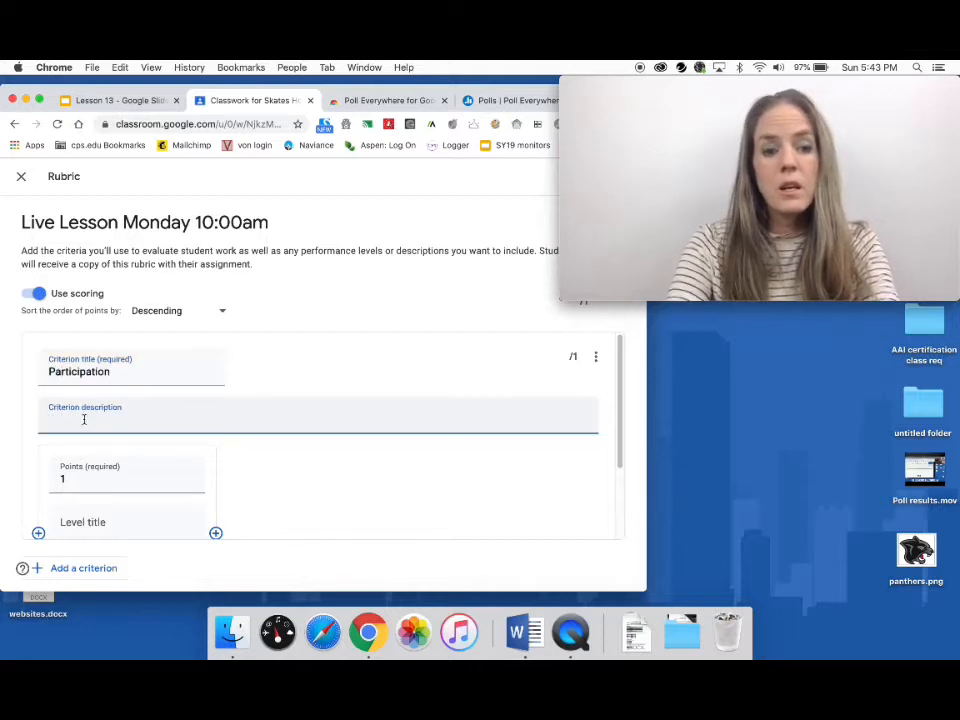
pyautogui.press('super+v')
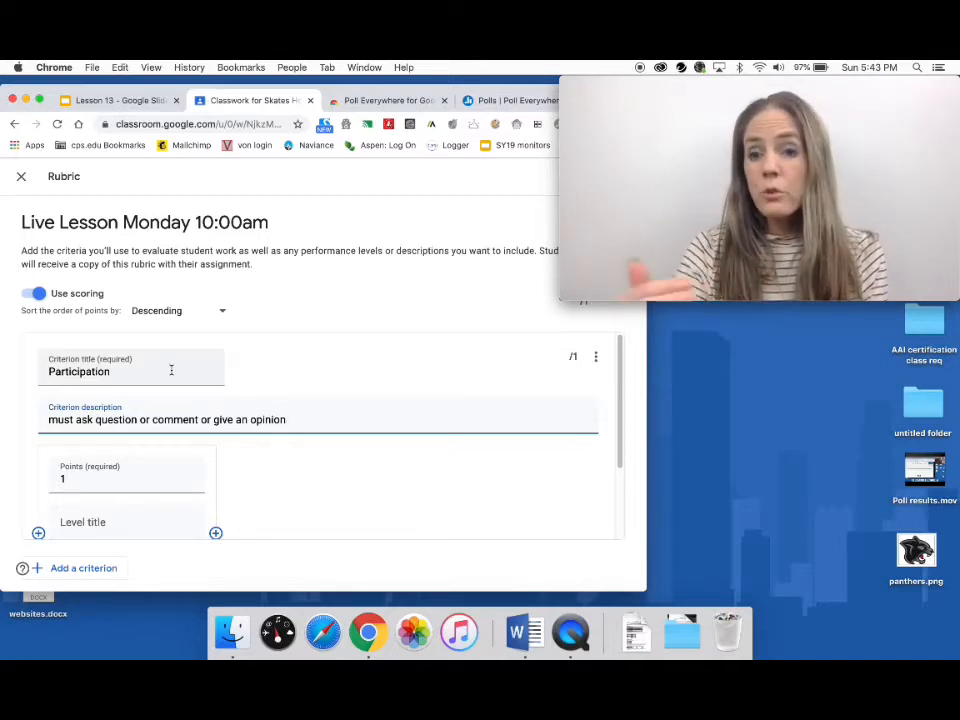
# Fill in the first Participation level with 5 points, the title "Exceptional" and the description "3 comments\questions".
pyautogui.scroll(-2, 171, 370)
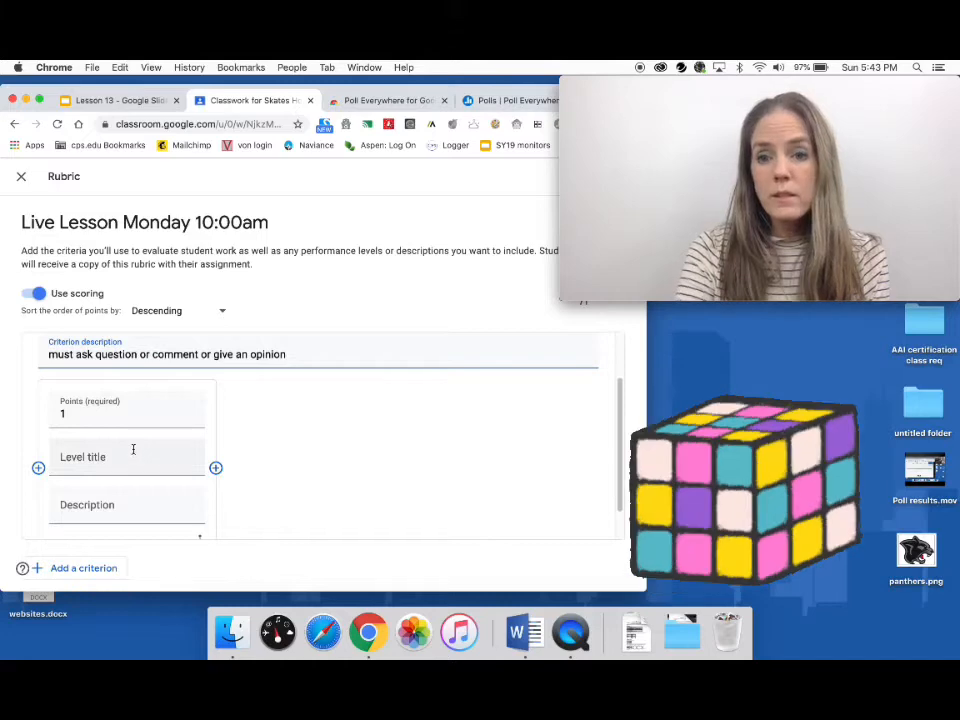
pyautogui.click(75, 414)
pyautogui.write('5')
pyautogui.click(104, 446)
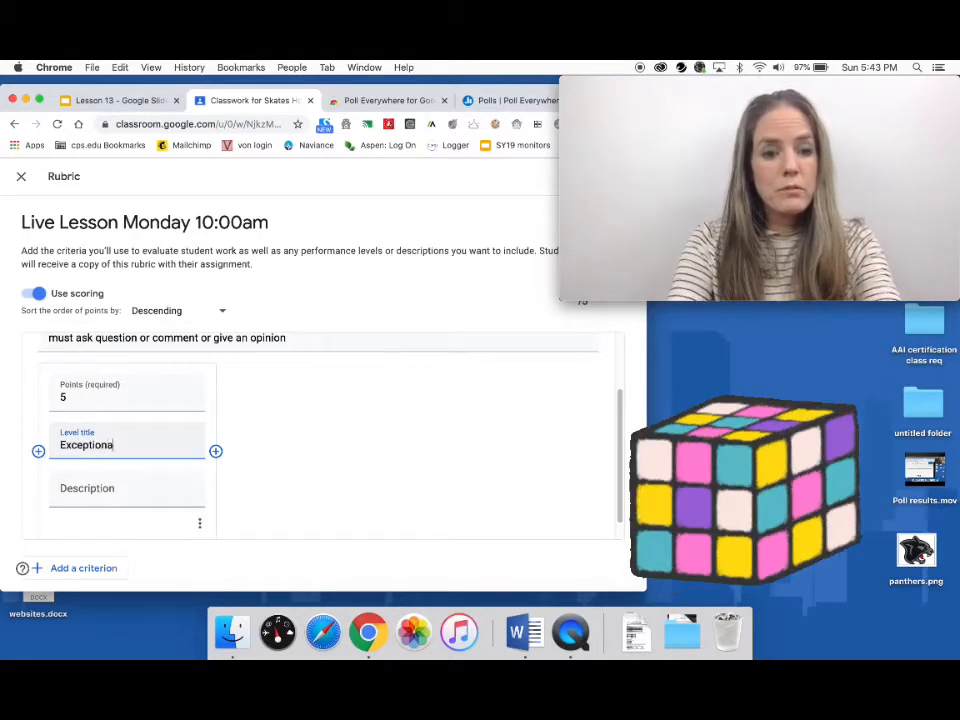
pyautogui.click(107, 471)
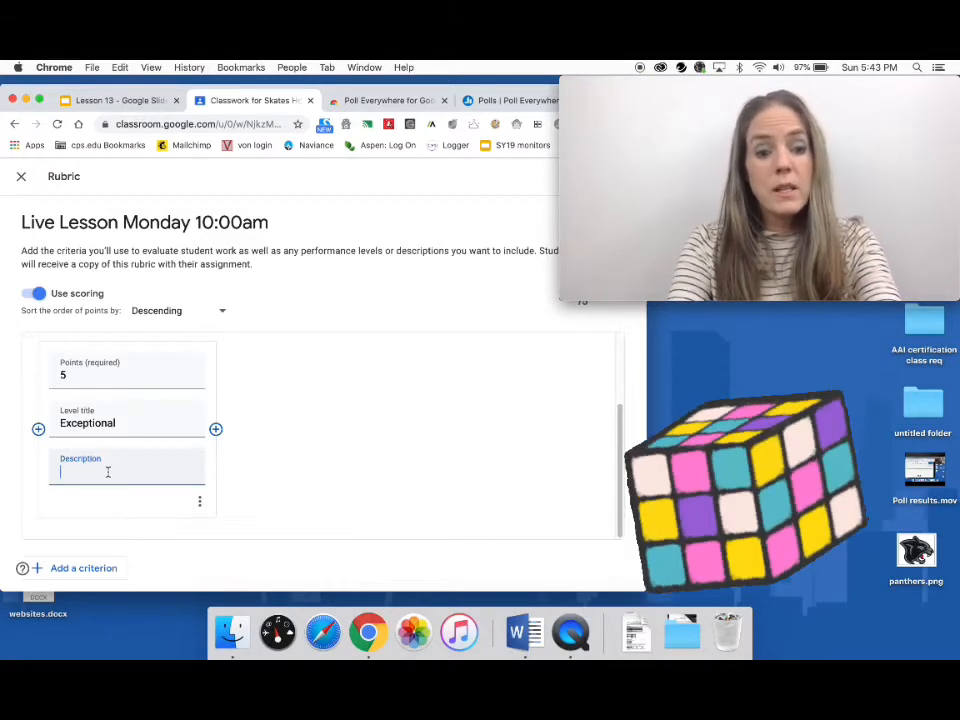
pyautogui.press('super+v')
# Add a second Participation level worth 3 points, titled "Good" and described as "2 comments".
pyautogui.scroll(1, 125, 424)
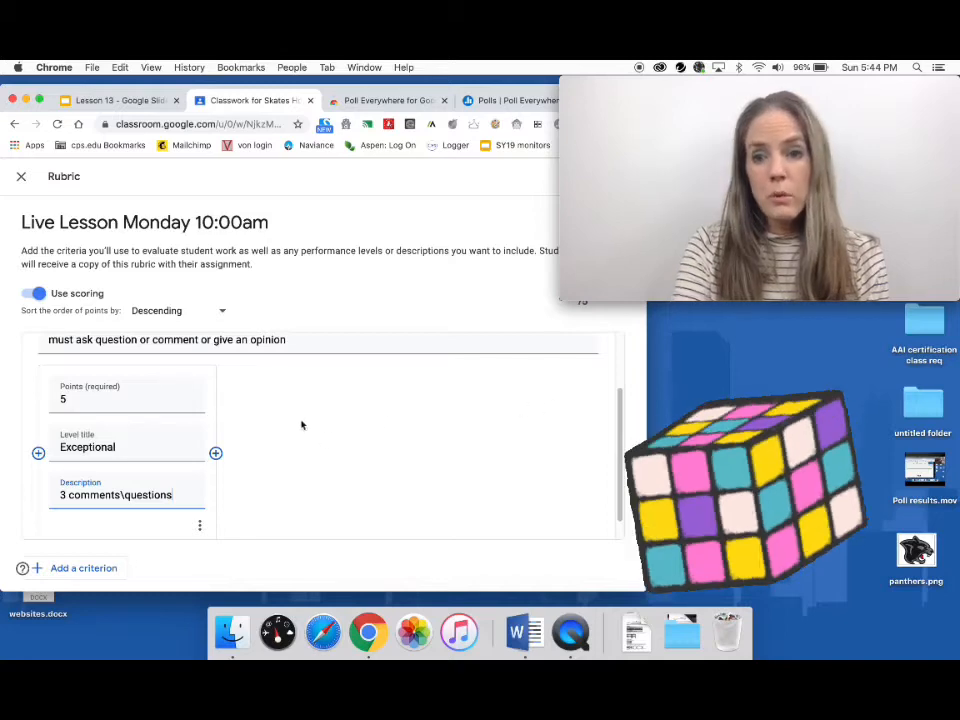
pyautogui.click(215, 453)
pyautogui.click(281, 390)
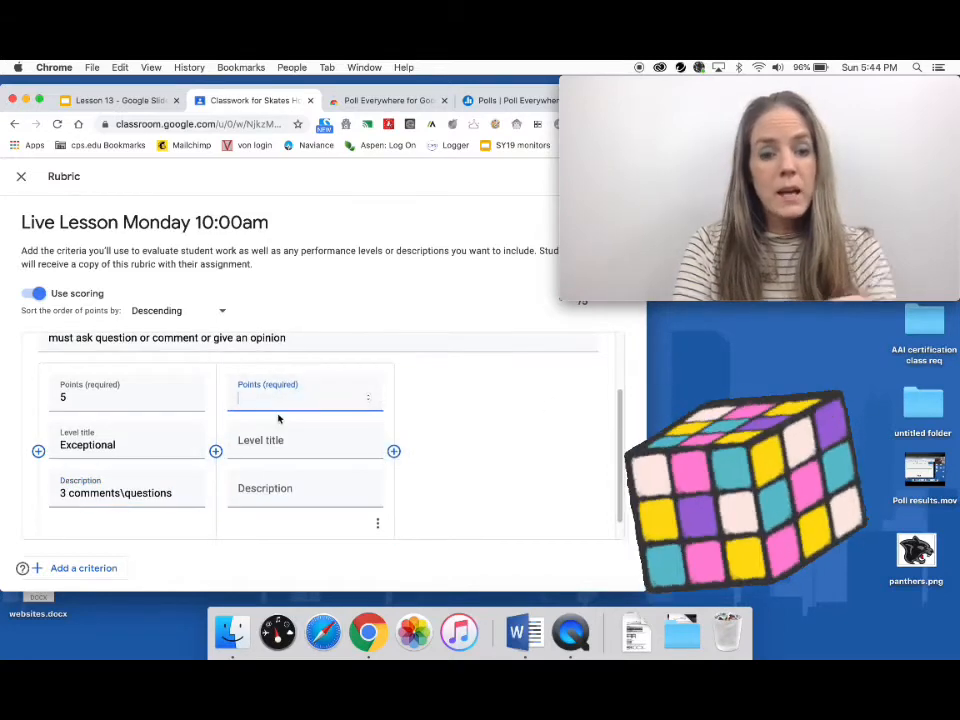
pyautogui.write('3')
pyautogui.click(281, 440)
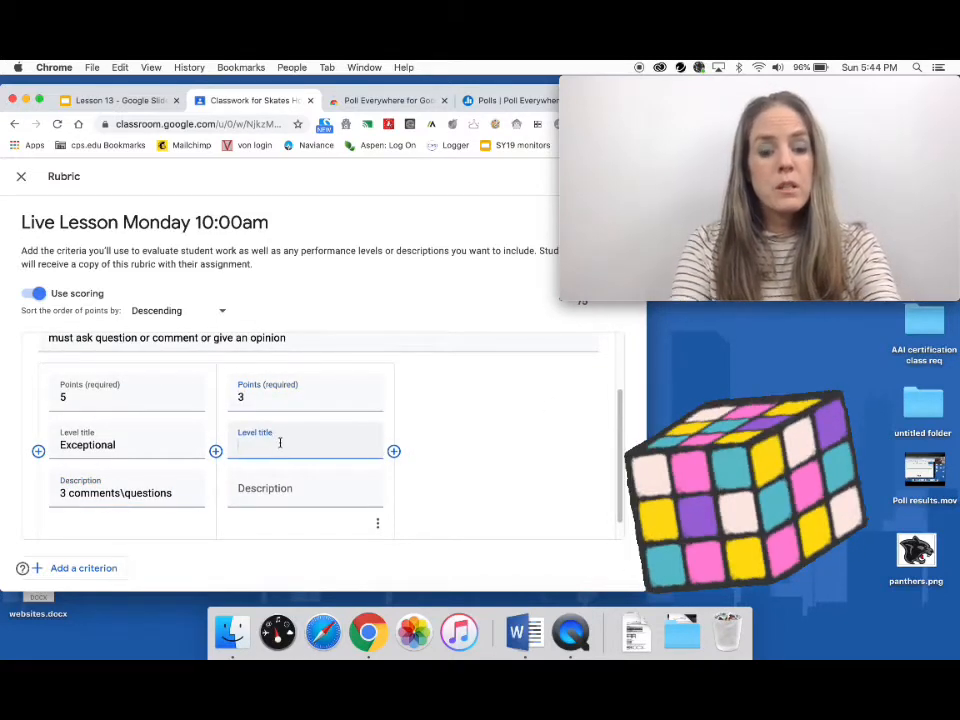
pyautogui.write('Good')
pyautogui.click(281, 484)
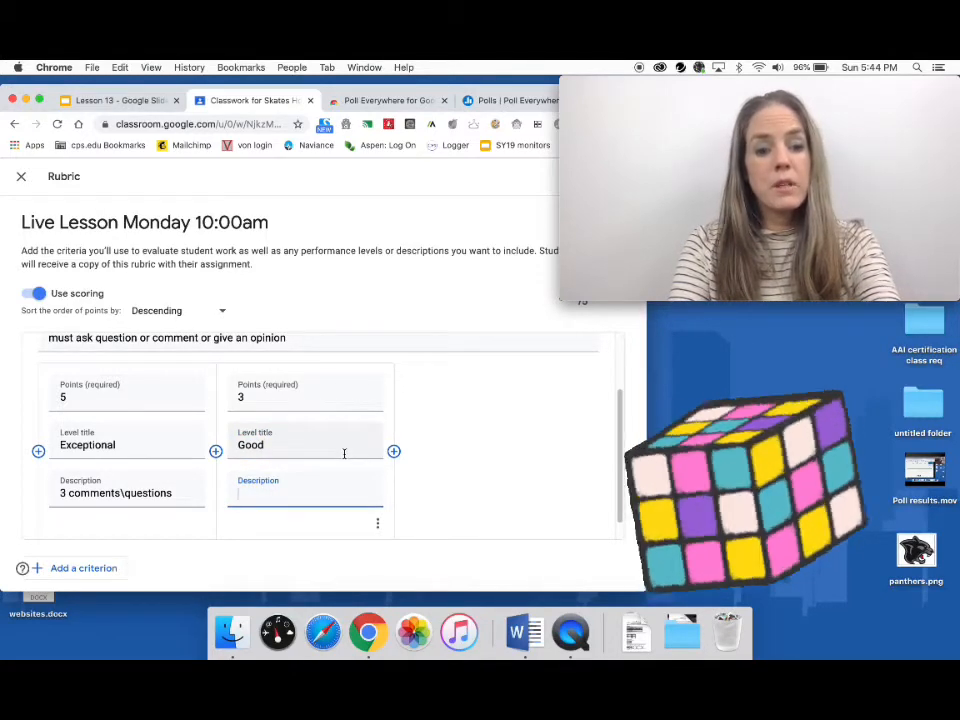
pyautogui.write('2 comments')
# Add a third Participation level worth 1 point, titled "average" and described as "1 comment".
pyautogui.click(394, 452)
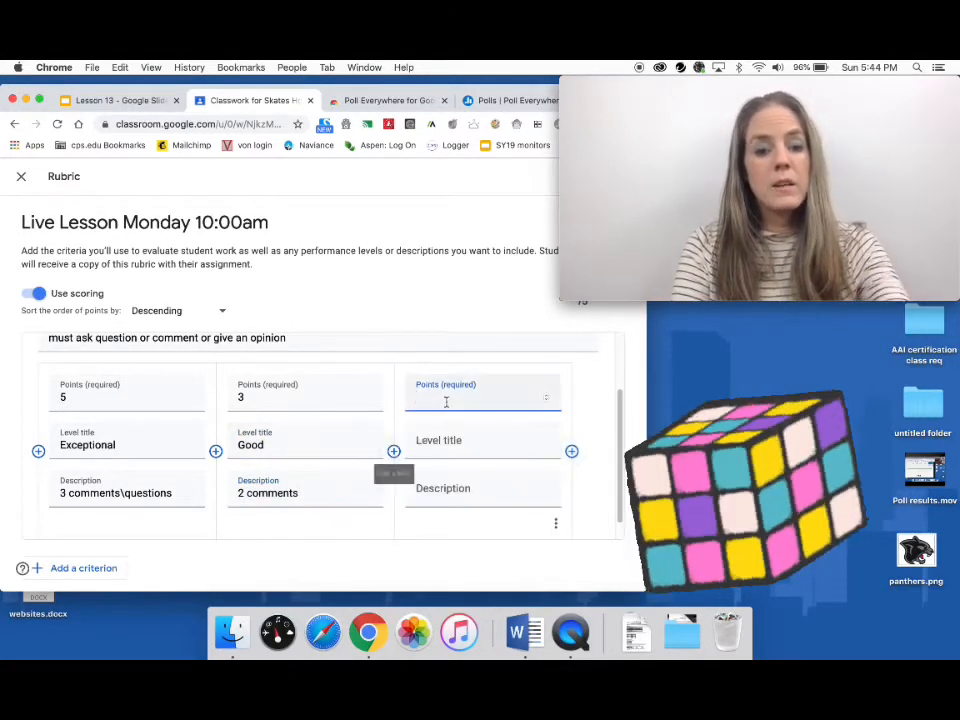
pyautogui.write('1')
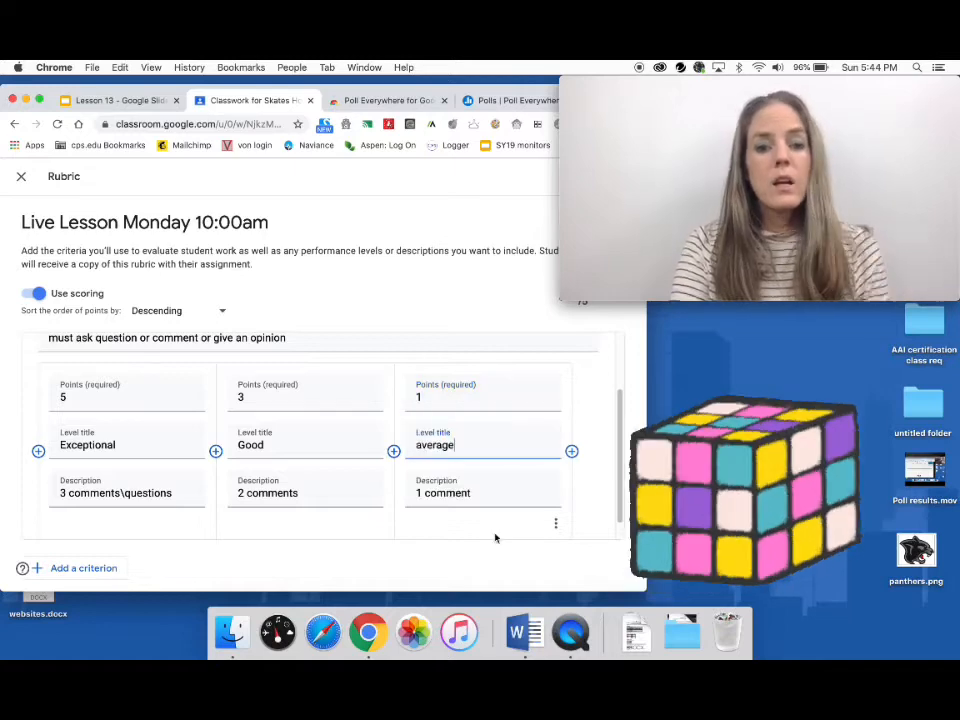
pyautogui.scroll(1, 495, 538)
pyautogui.scroll(1, 494, 538)
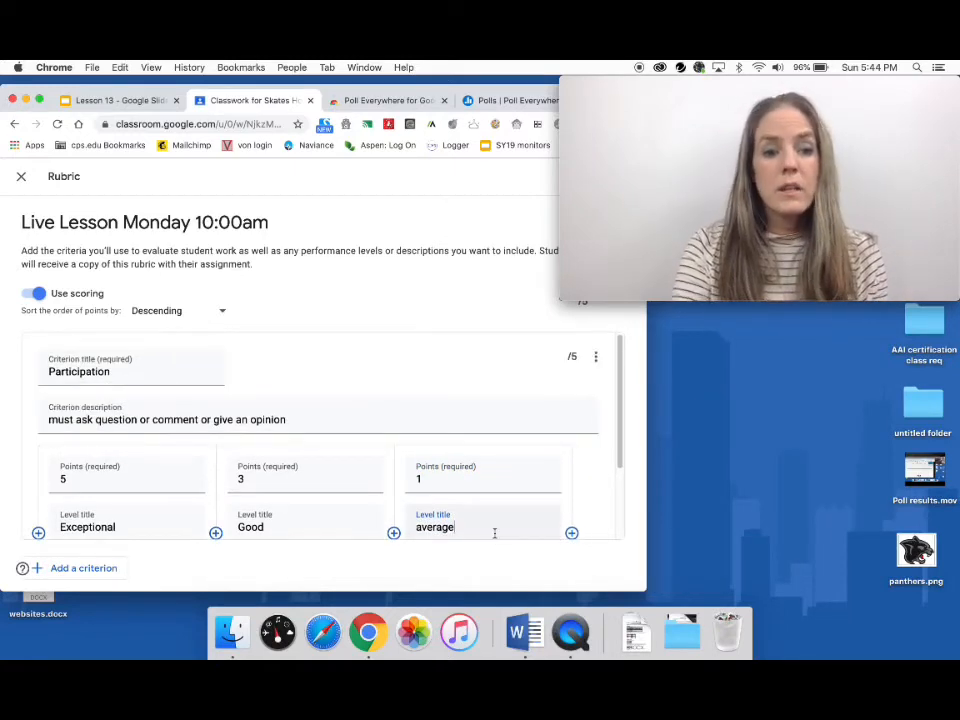
# Add a second, blank criterion to the rubric below Participation.
pyautogui.scroll(-3, 494, 535)
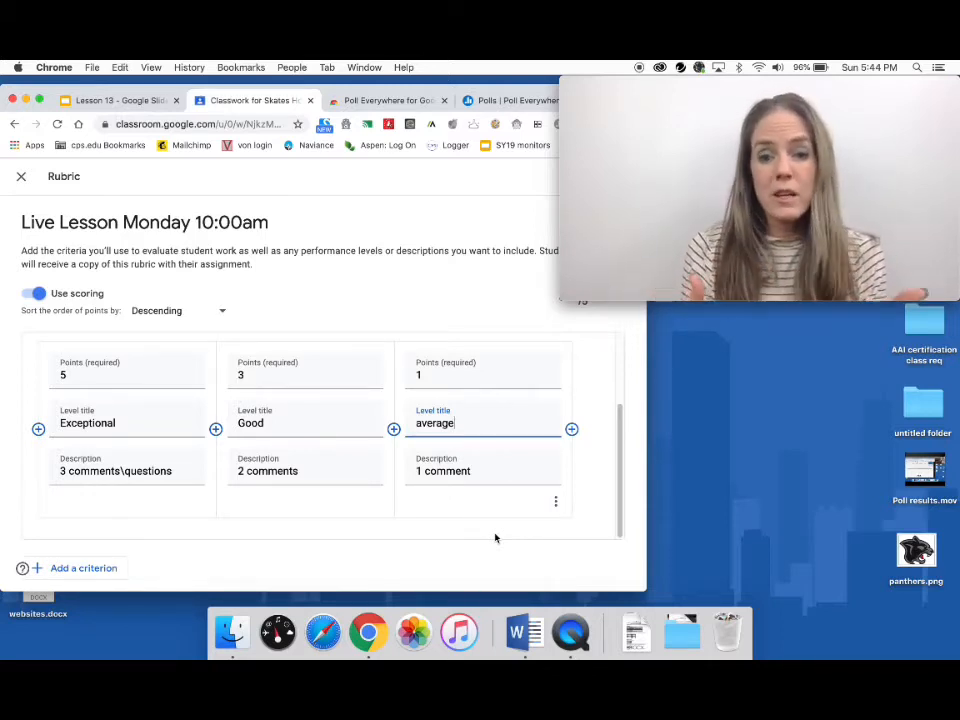
pyautogui.scroll(1, 302, 508)
pyautogui.scroll(-1, 302, 508)
pyautogui.click(92, 572)
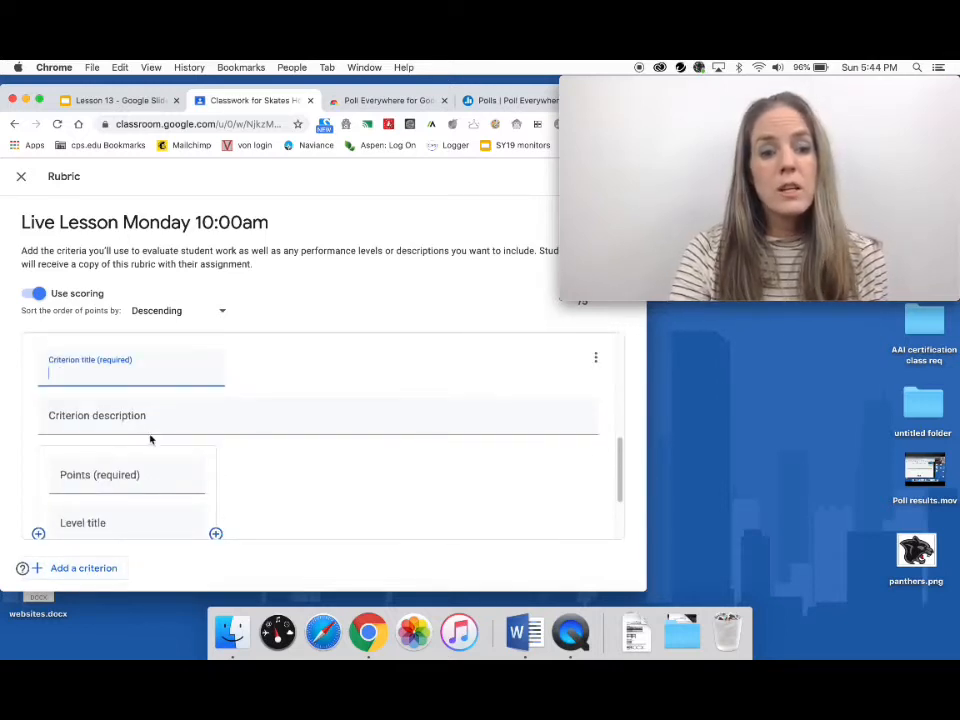
pyautogui.scroll(-1, 150, 435)
pyautogui.scroll(-1, 200, 437)
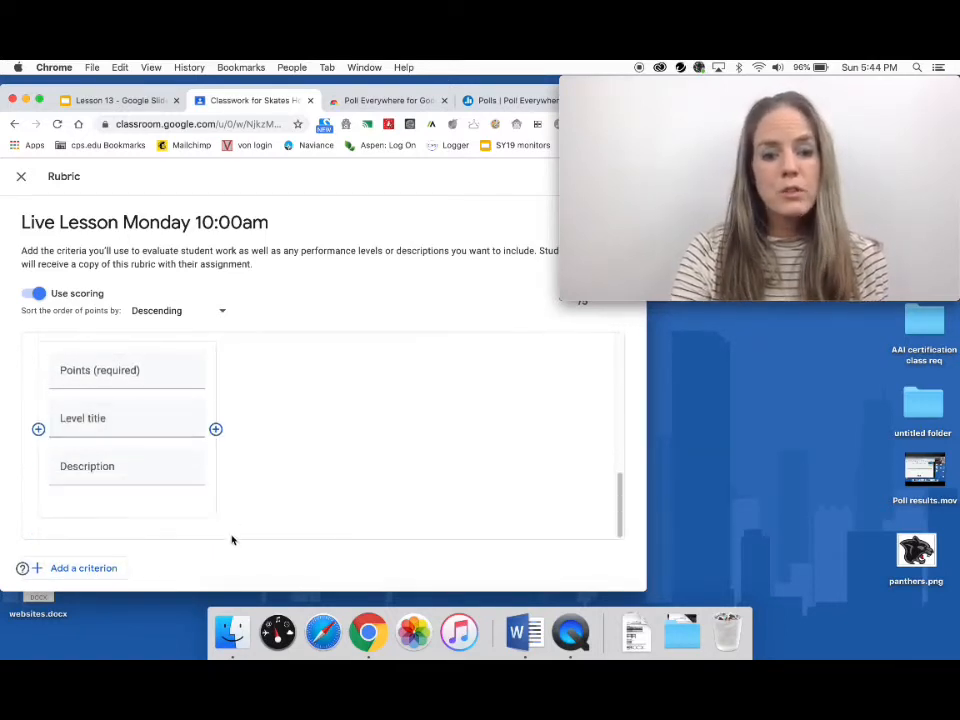
# Move the Movie Recording window clear of the rubric's header and save the rubric to the Live Lesson Monday 10:00am assignment.
pyautogui.scroll(5, 150, 535)
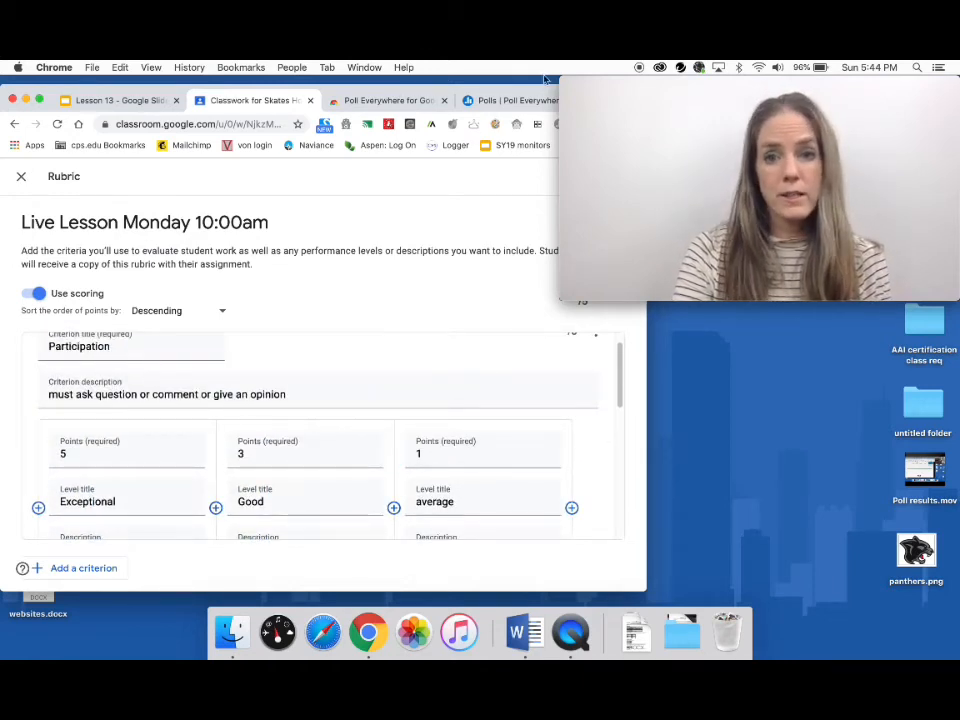
pyautogui.moveTo(580, 83); pyautogui.dragTo(636, 218)
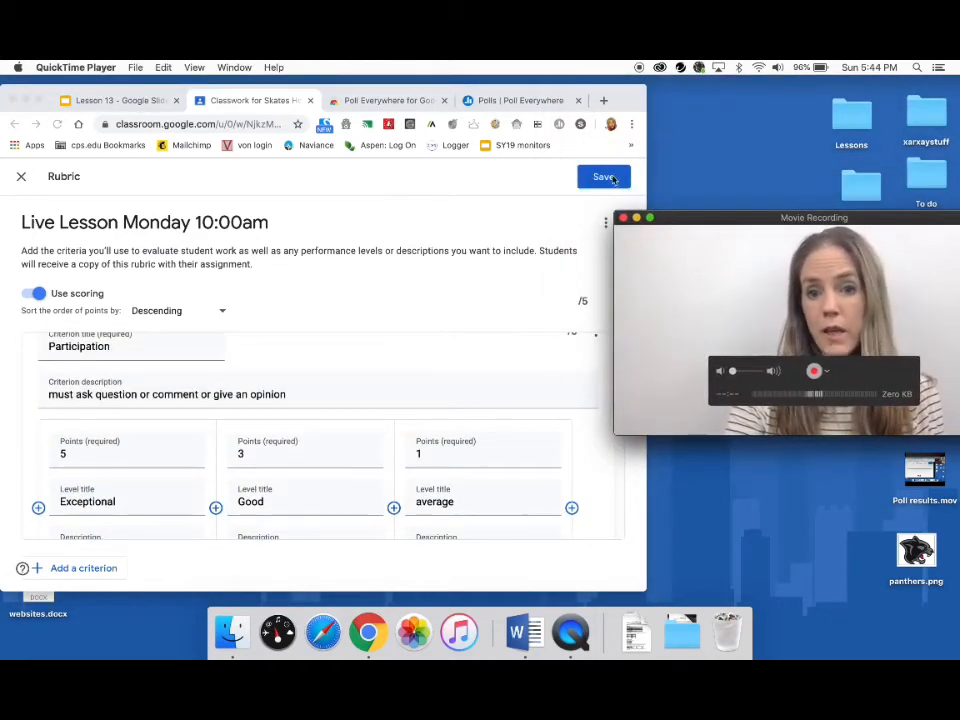
pyautogui.click(605, 177)
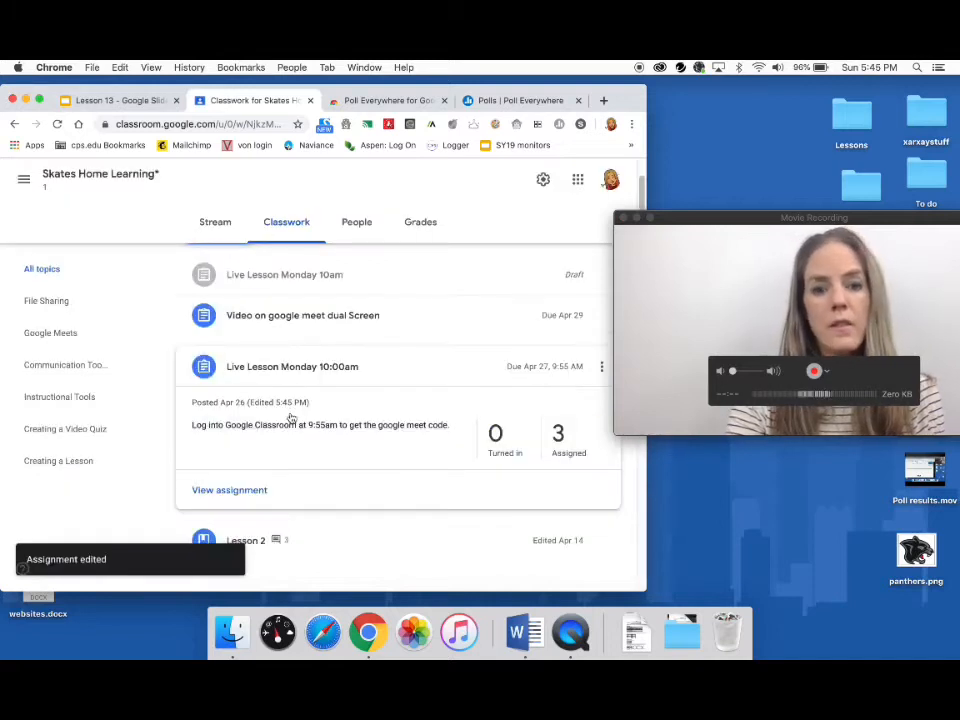
# Expand the "Video on google meet dual Screen" assignment in the classwork list to view its attached rubric.
pyautogui.click(271, 317)
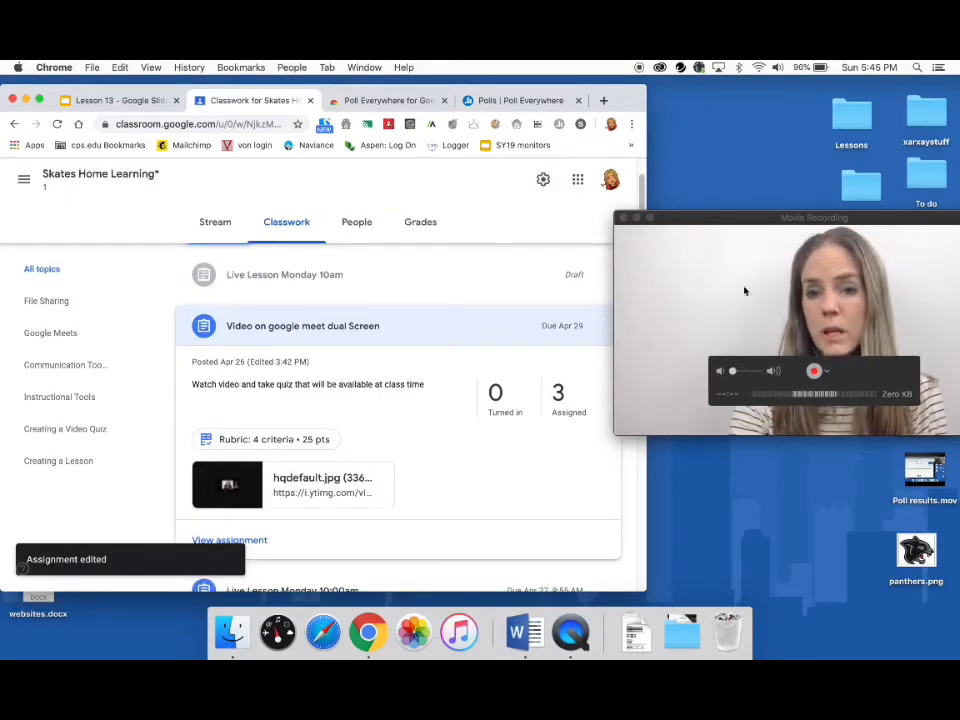
pyautogui.moveTo(722, 221); pyautogui.dragTo(679, 124)
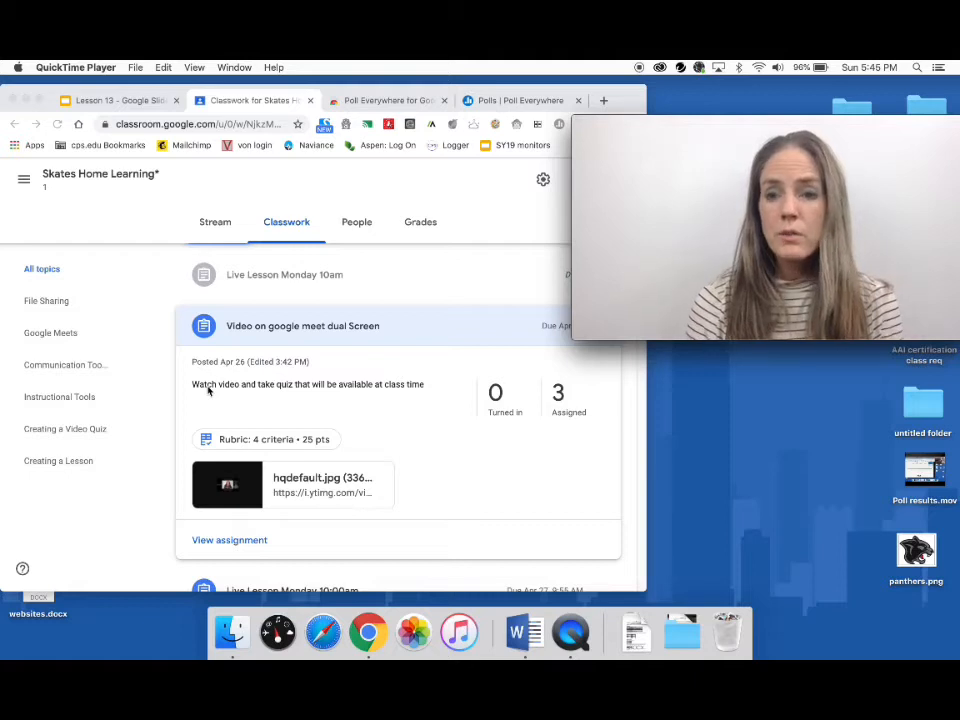
# Open the class gradebook and show the options for the second student's grade on the 25-point video assignment.
pyautogui.click(420, 224)
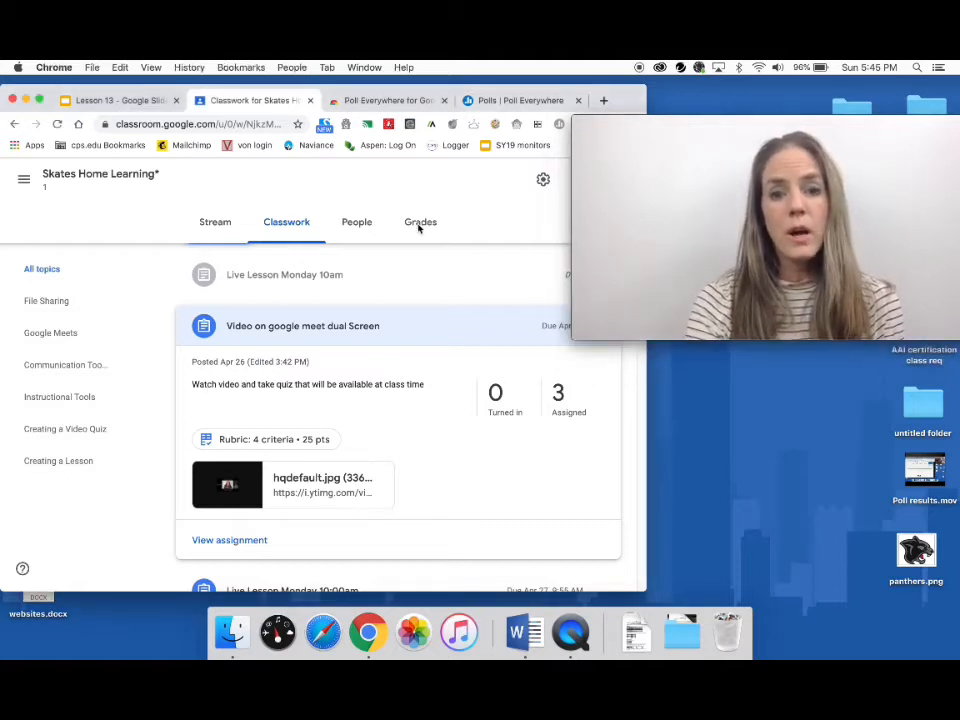
pyautogui.click(419, 225)
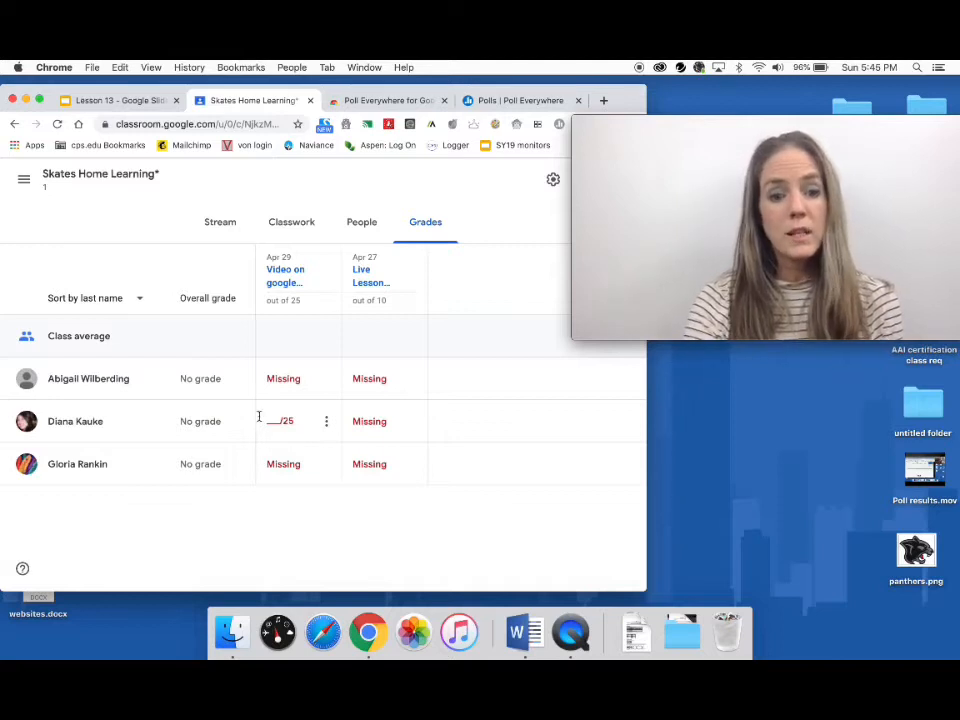
pyautogui.click(327, 422)
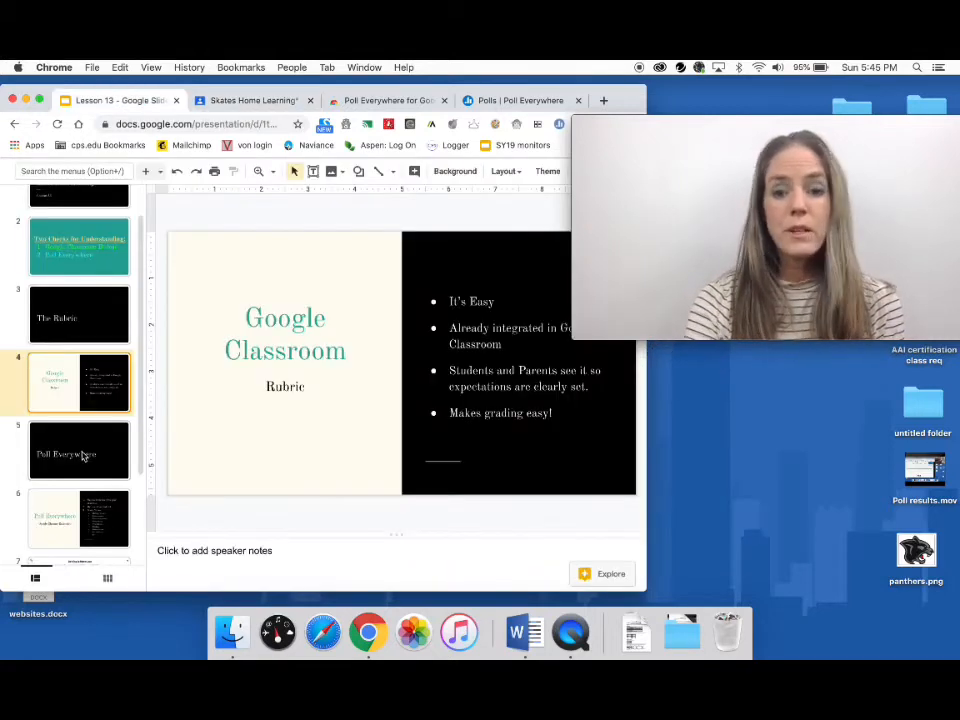
# In the Lesson 13 presentation, go through the Poll Everywhere slides 5 and 6 and move the Movie Recording window off the slide text.
pyautogui.click(83, 456)
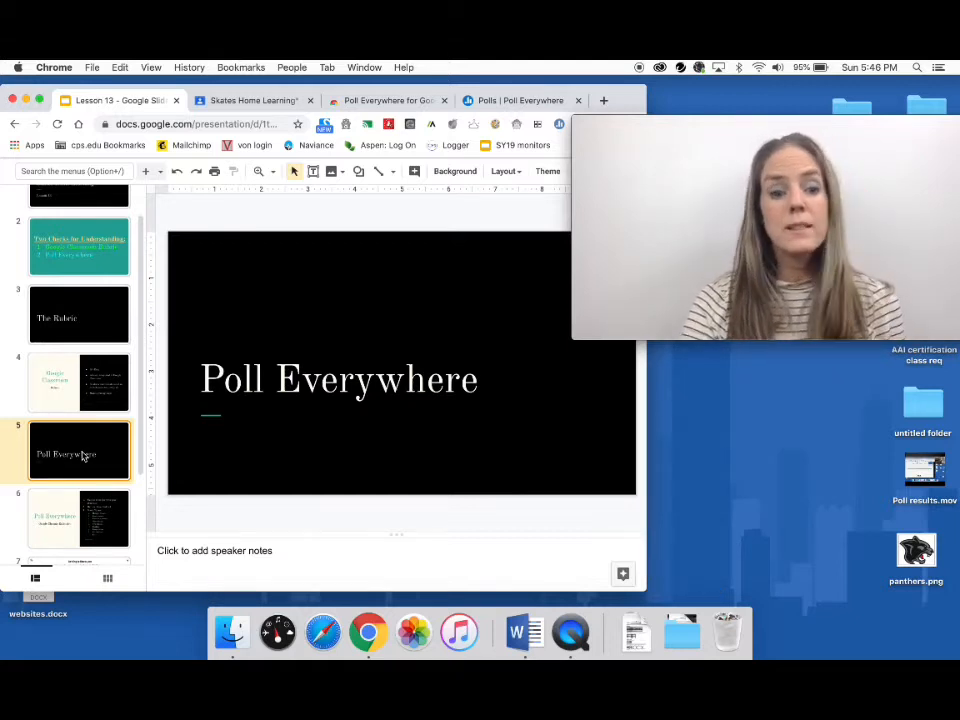
pyautogui.scroll(-1, 83, 456)
pyautogui.click(80, 476)
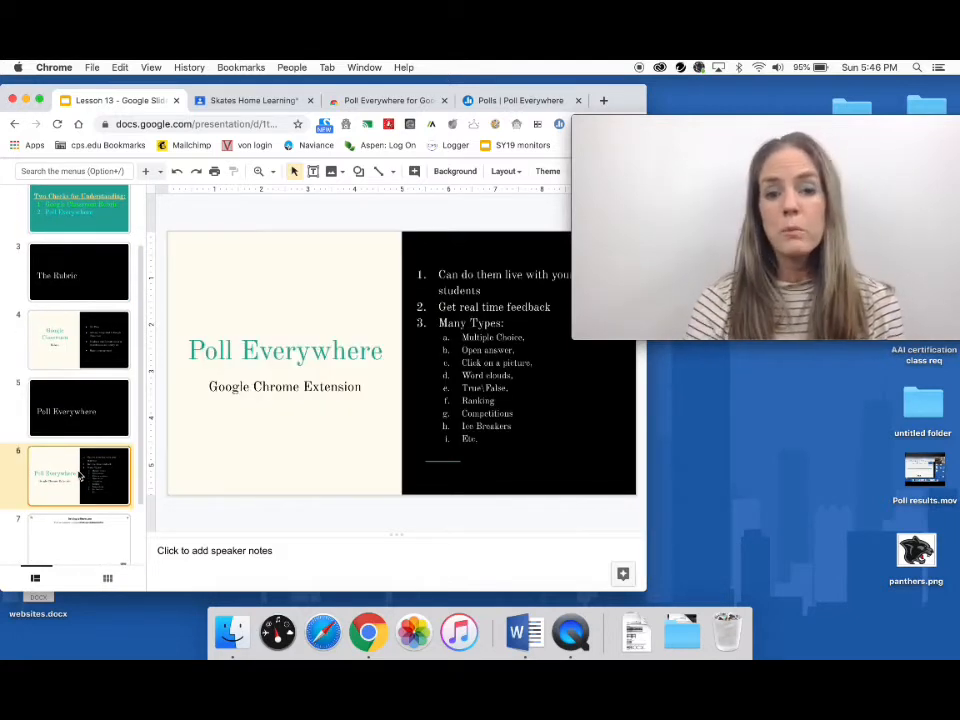
pyautogui.click(686, 133)
pyautogui.moveTo(686, 133); pyautogui.dragTo(701, 89)
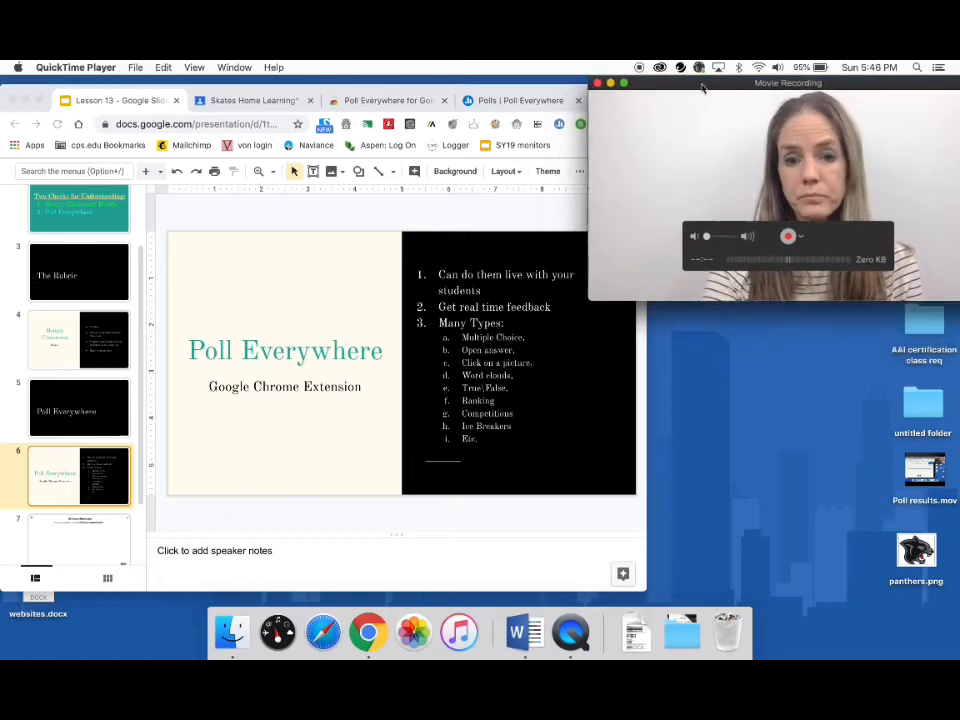